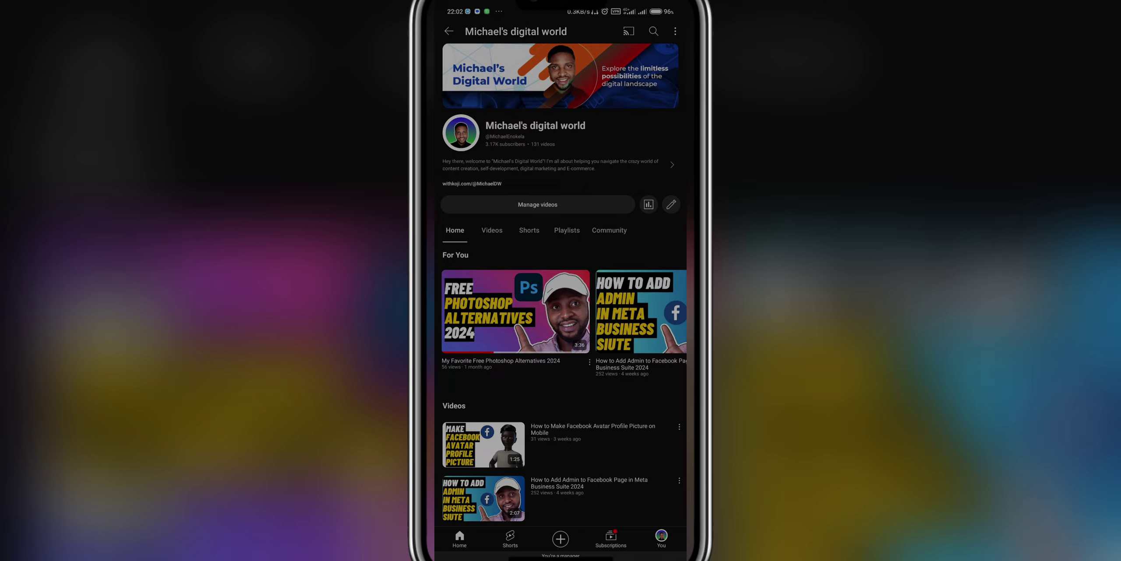
# Step: Leave YouTube and bring up WhatsApp on its Updates page
pyautogui.click(558, 161)
pyautogui.click(608, 65)
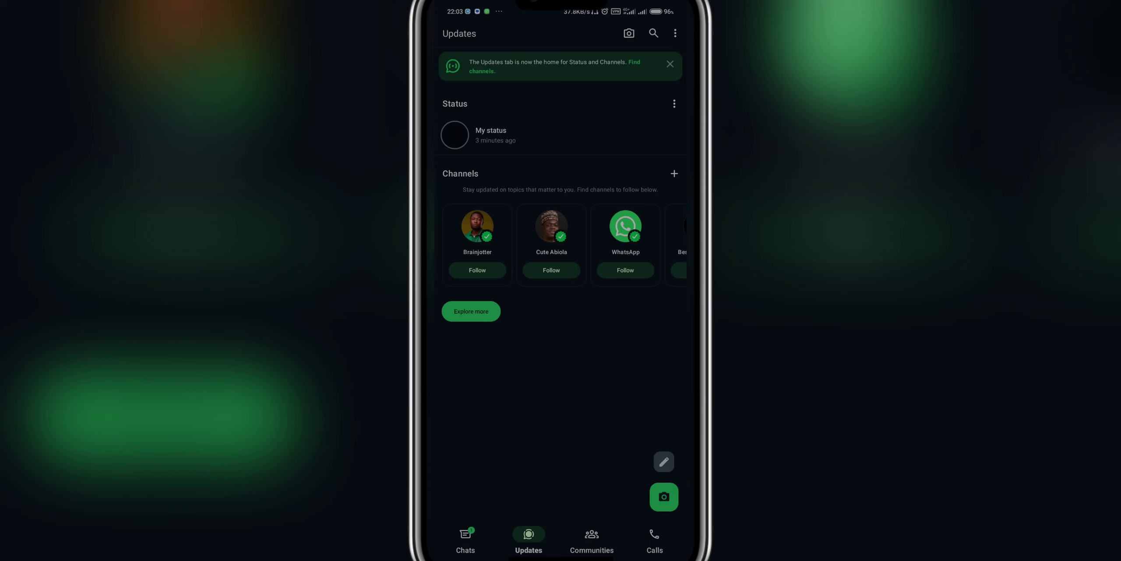
# Step: Switch to the Chats list and open the Test Number chat
pyautogui.click(568, 70)
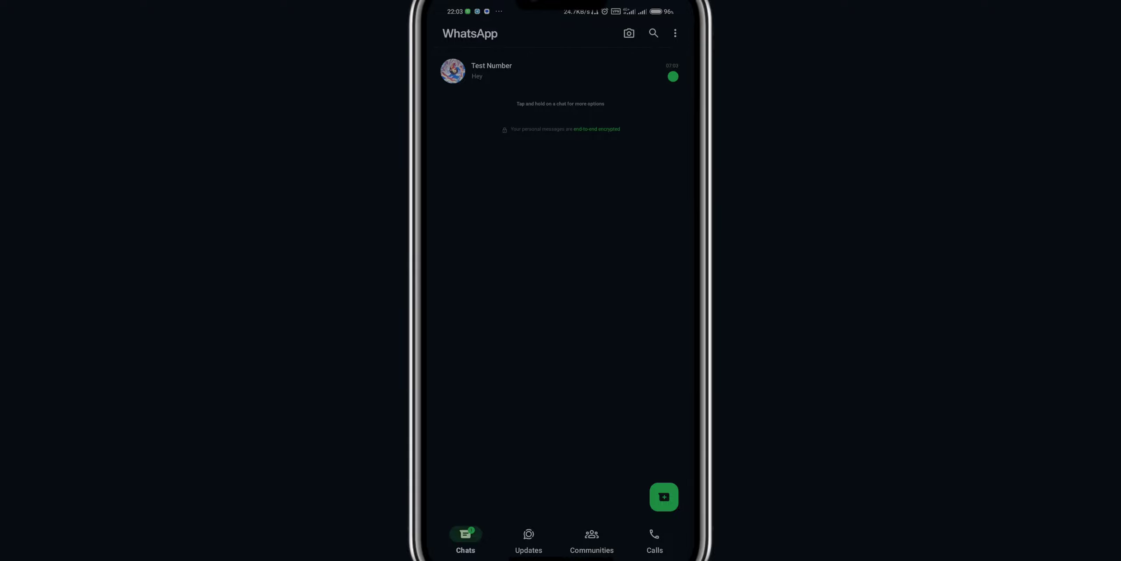
pyautogui.click(568, 70)
pyautogui.moveTo(687, 408); pyautogui.dragTo(648, 408)
pyautogui.click(619, 73)
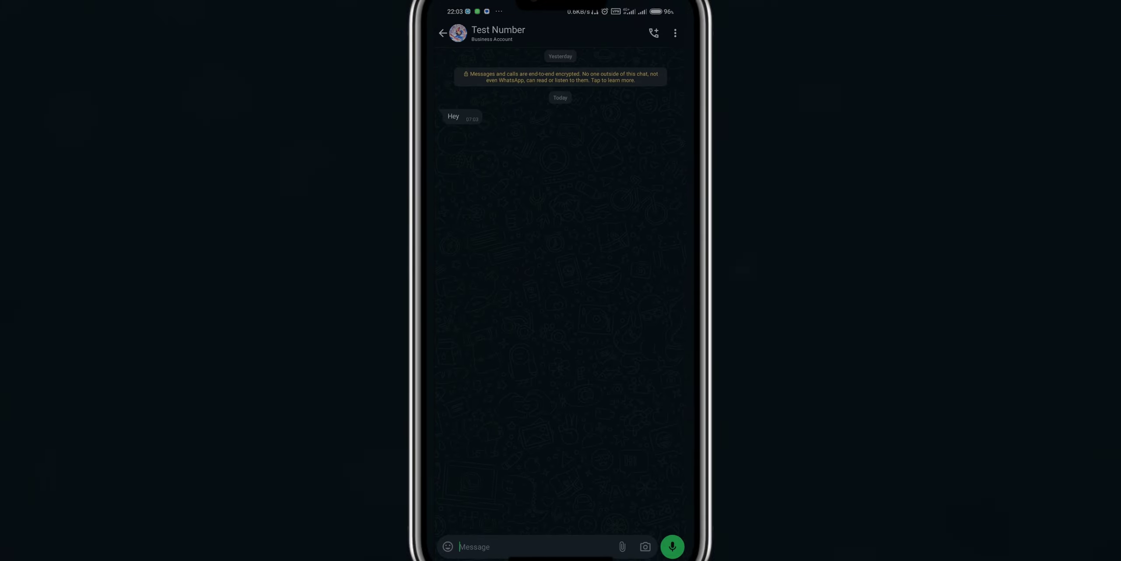
# Step: Bring up the attachment sharing options from the Test Number message field
pyautogui.click(575, 544)
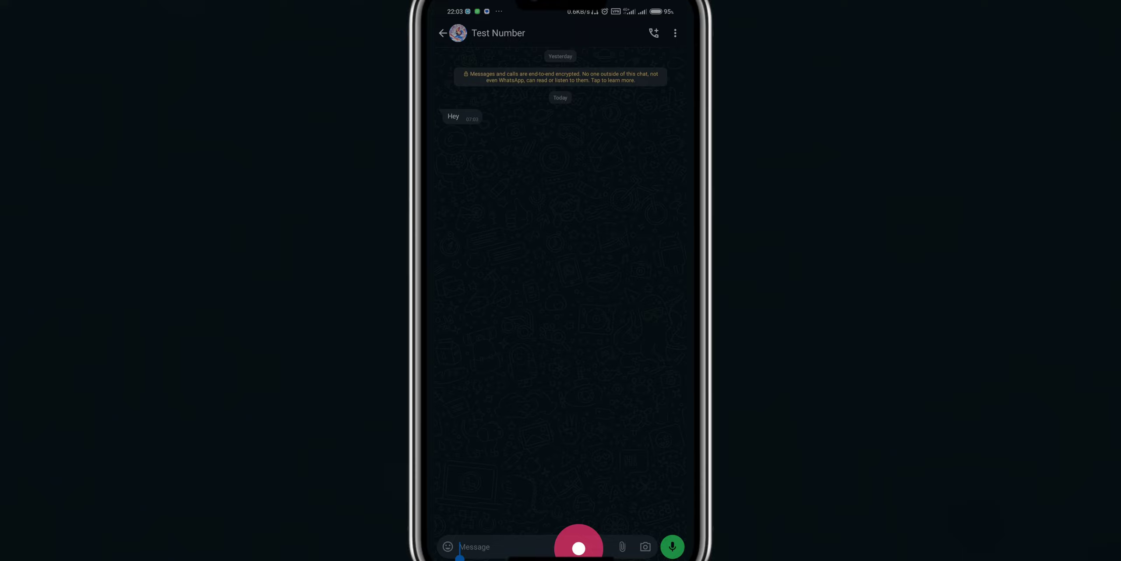
pyautogui.moveTo(619, 544); pyautogui.dragTo(656, 543)
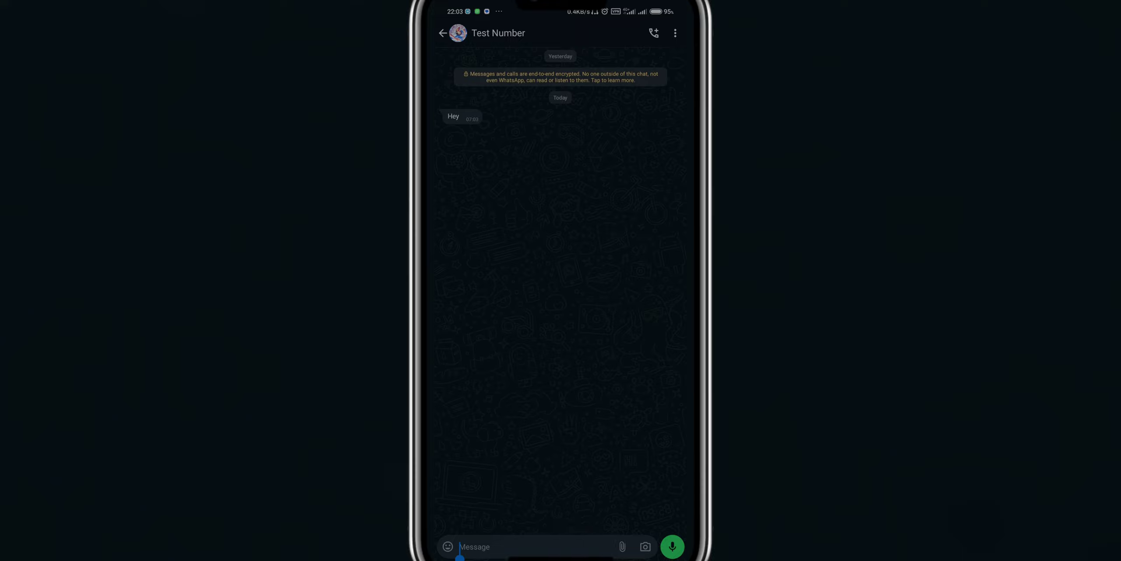
pyautogui.click(629, 543)
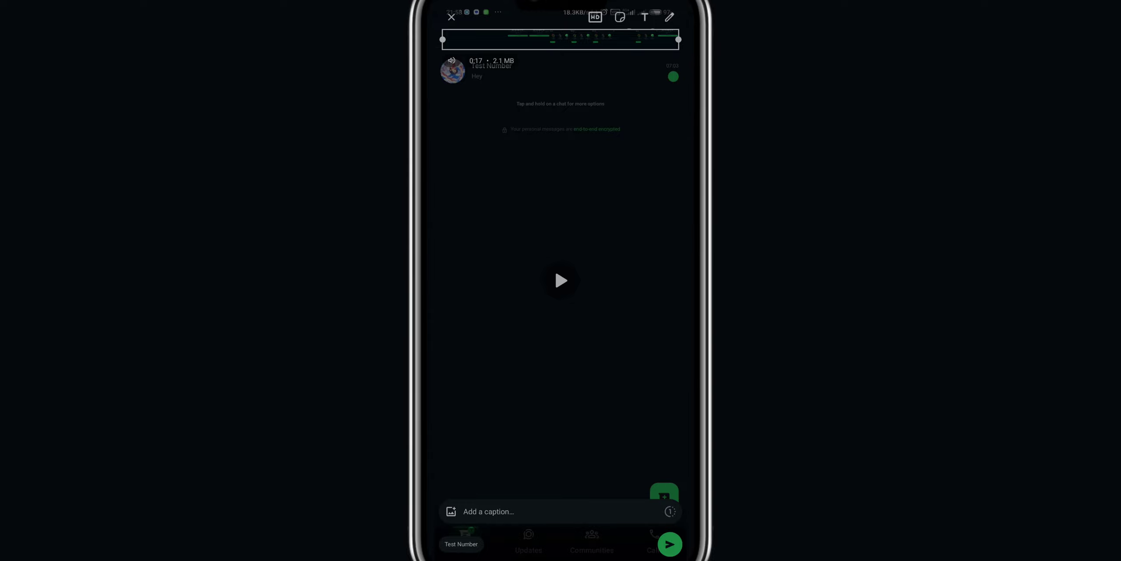
# Step: Choose HD in the Media quality sheet and send the 0:17 video to Test Number
pyautogui.click(595, 17)
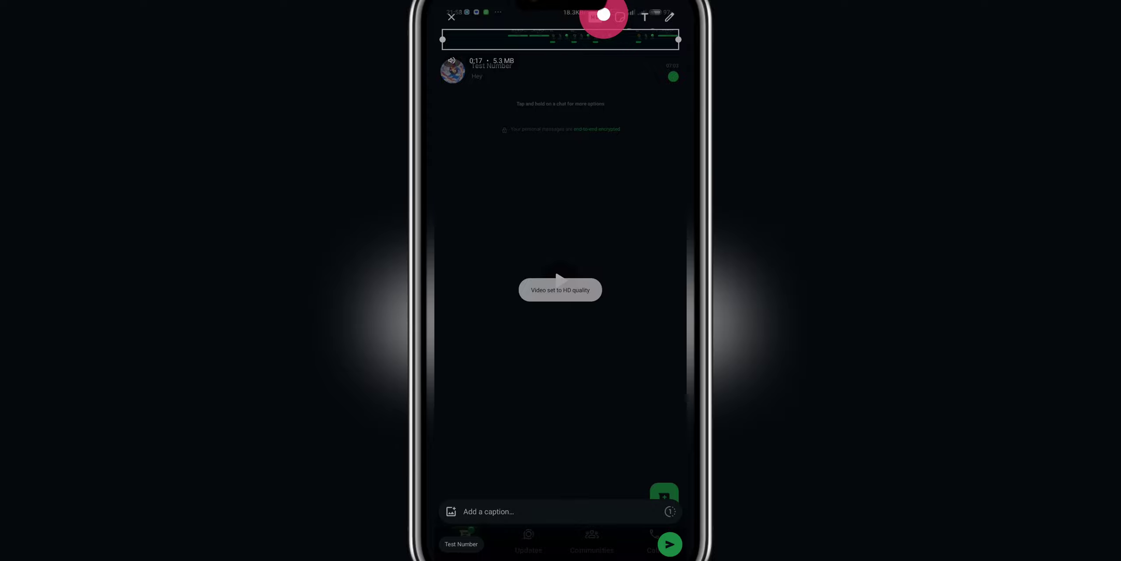
pyautogui.click(593, 16)
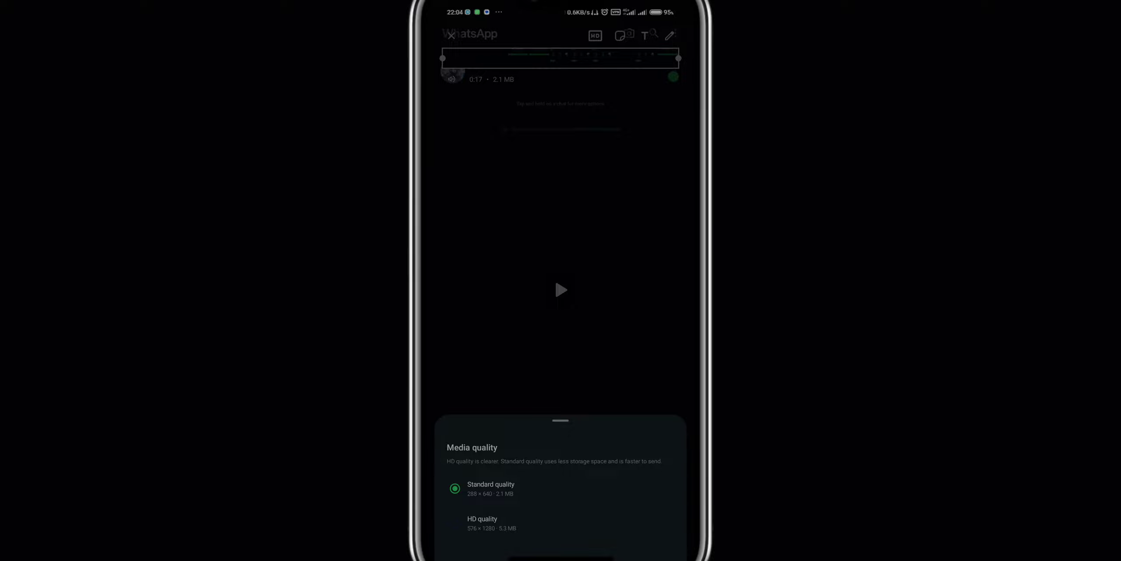
pyautogui.click(569, 491)
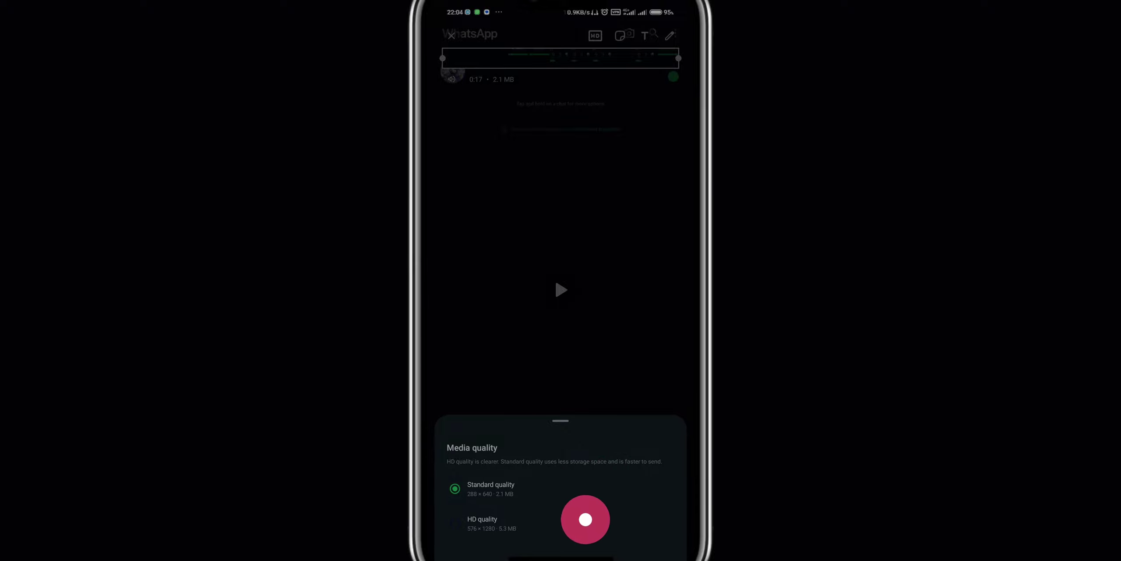
pyautogui.click(586, 519)
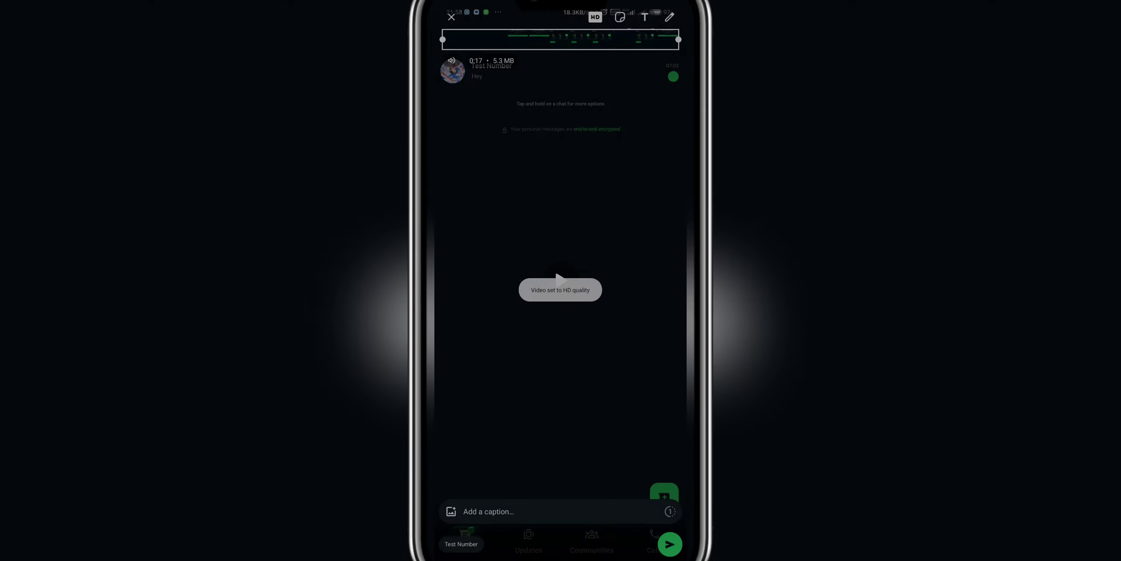
pyautogui.click(670, 544)
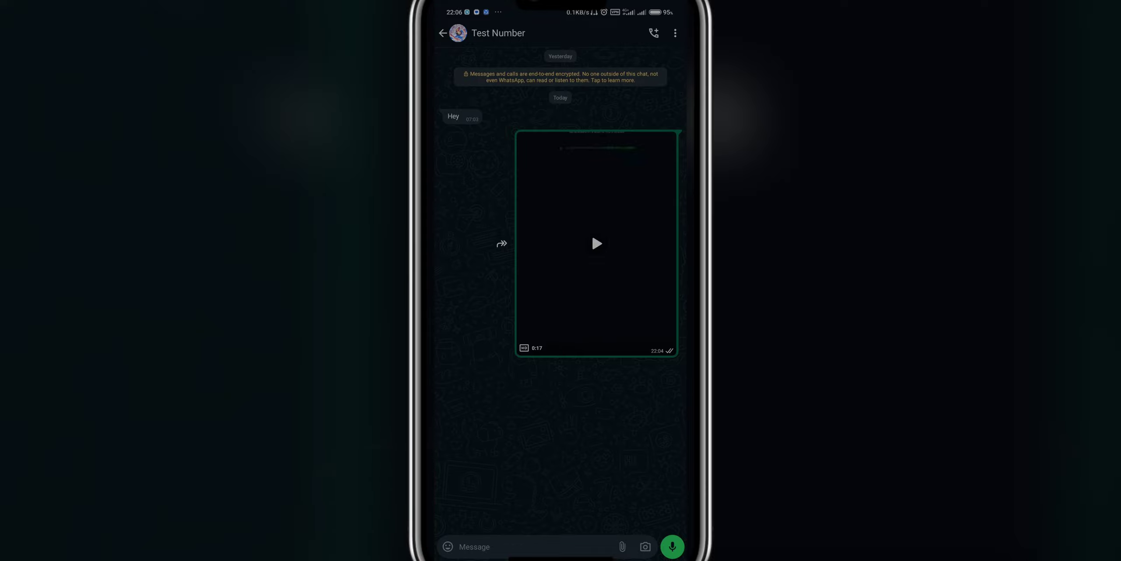
# Step: Play the sent HD video full screen, then return to the chat
pyautogui.click(596, 242)
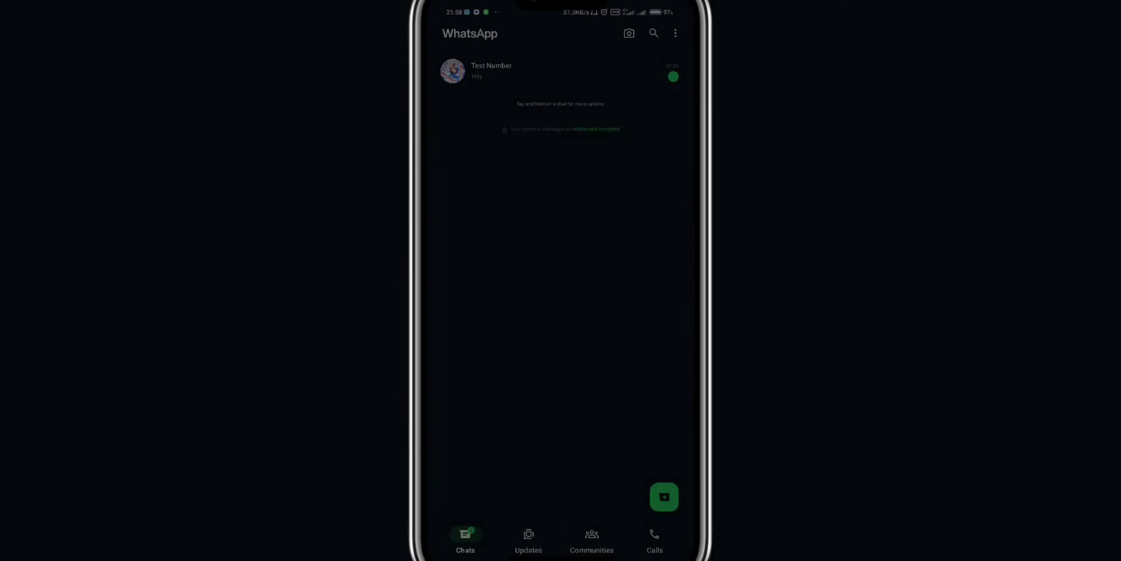
pyautogui.click(543, 80)
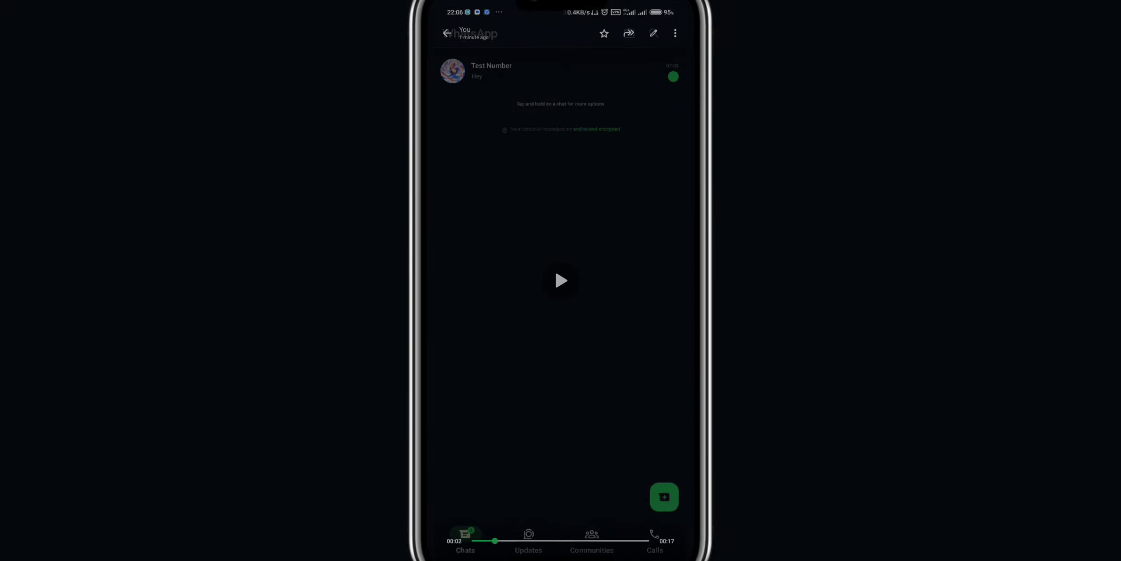
pyautogui.click(502, 243)
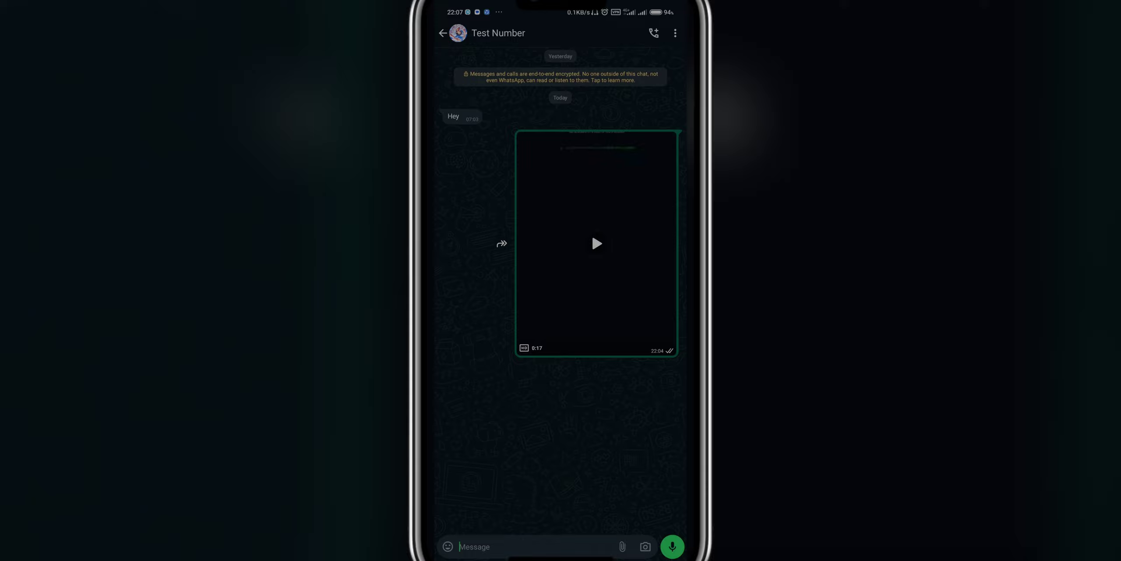
# Step: Forward the selected HD video message to My status and send it
pyautogui.click(623, 291)
pyautogui.click(642, 32)
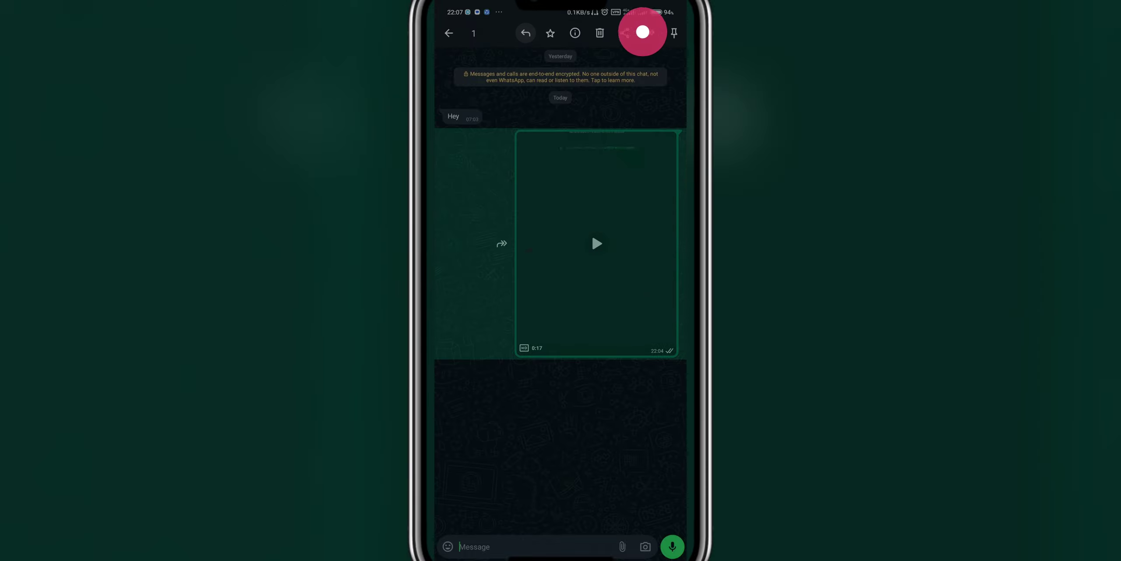
pyautogui.click(650, 33)
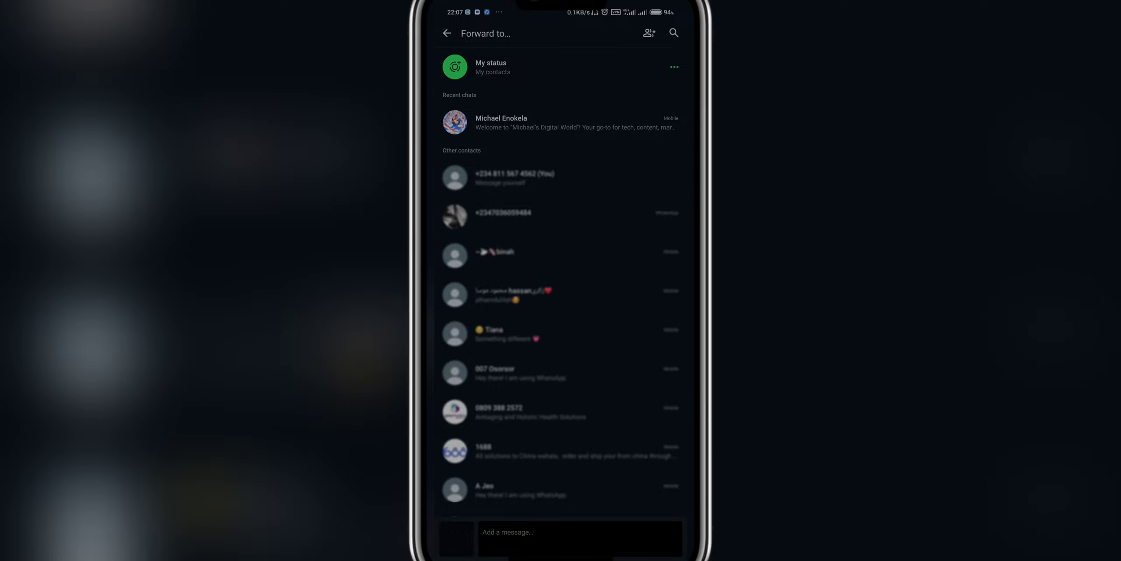
pyautogui.click(596, 75)
pyautogui.click(572, 515)
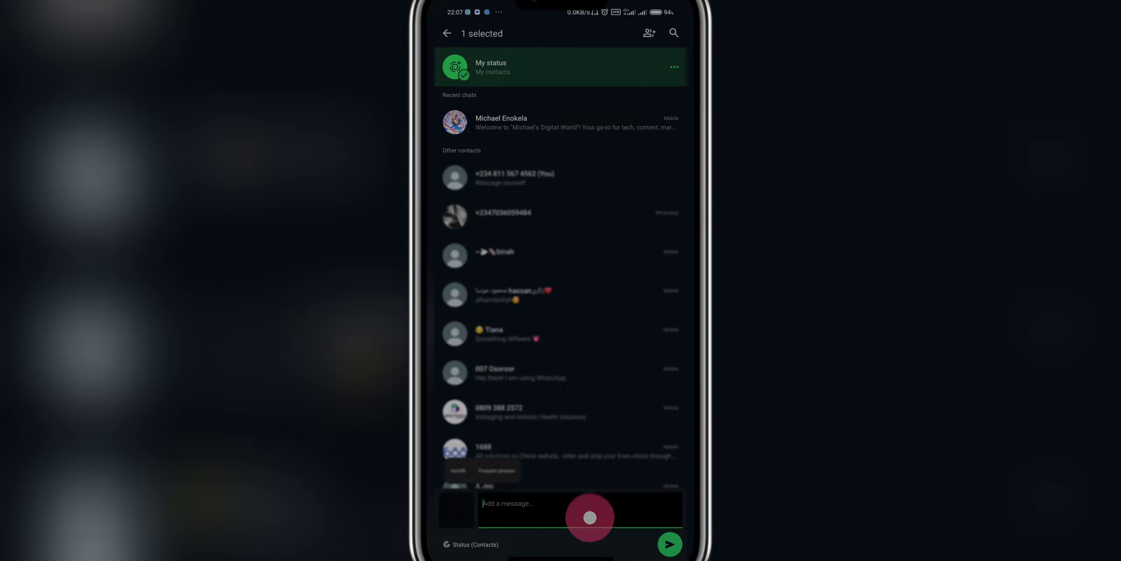
pyautogui.click(669, 544)
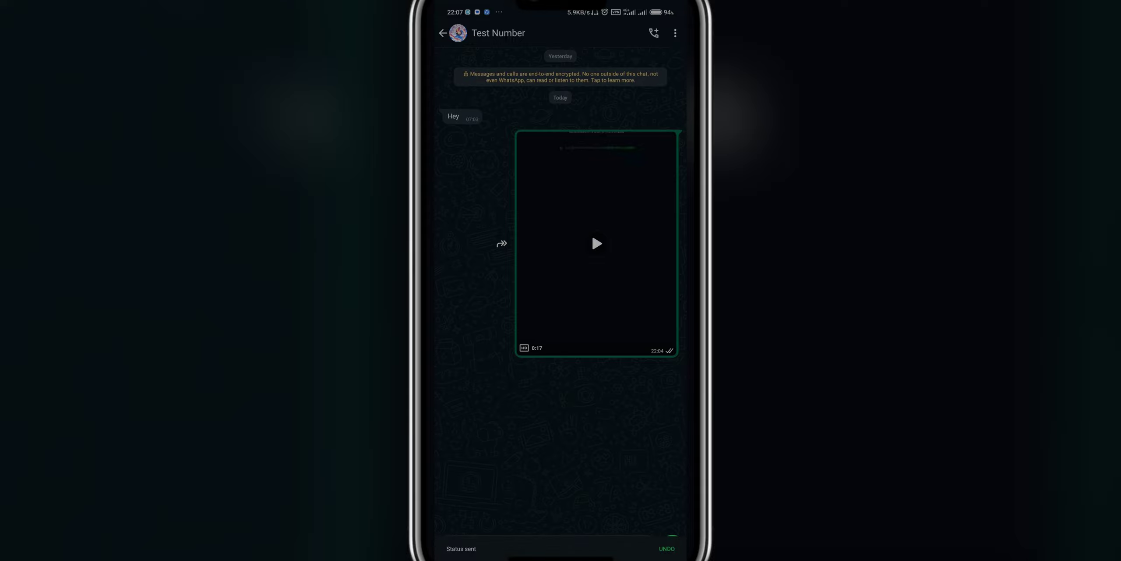
# Step: Review My status updates on the Updates page, briefly selecting the latest one
pyautogui.click(443, 32)
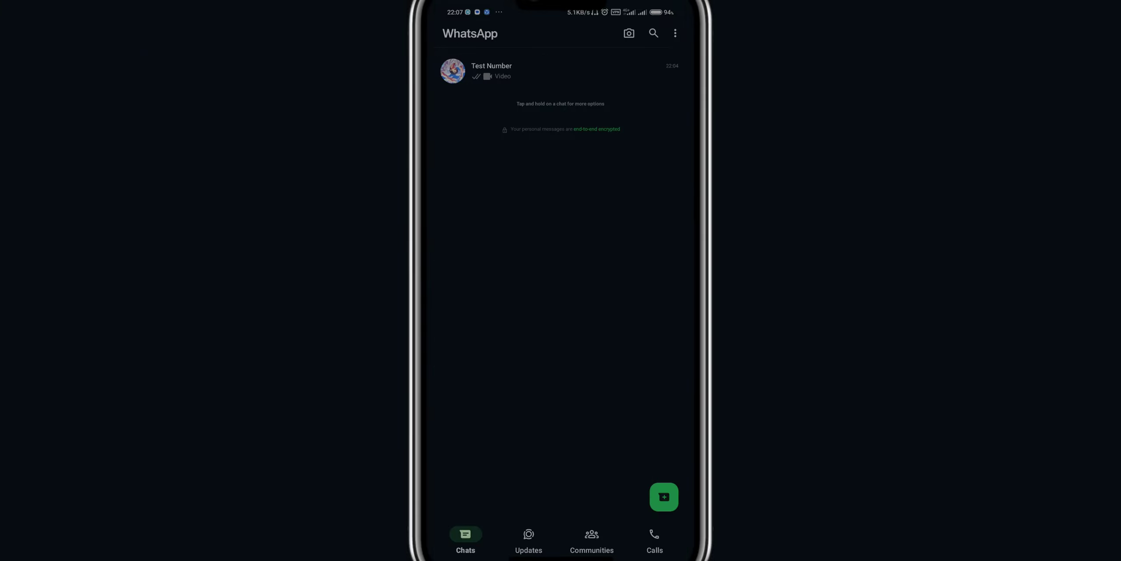
pyautogui.click(528, 539)
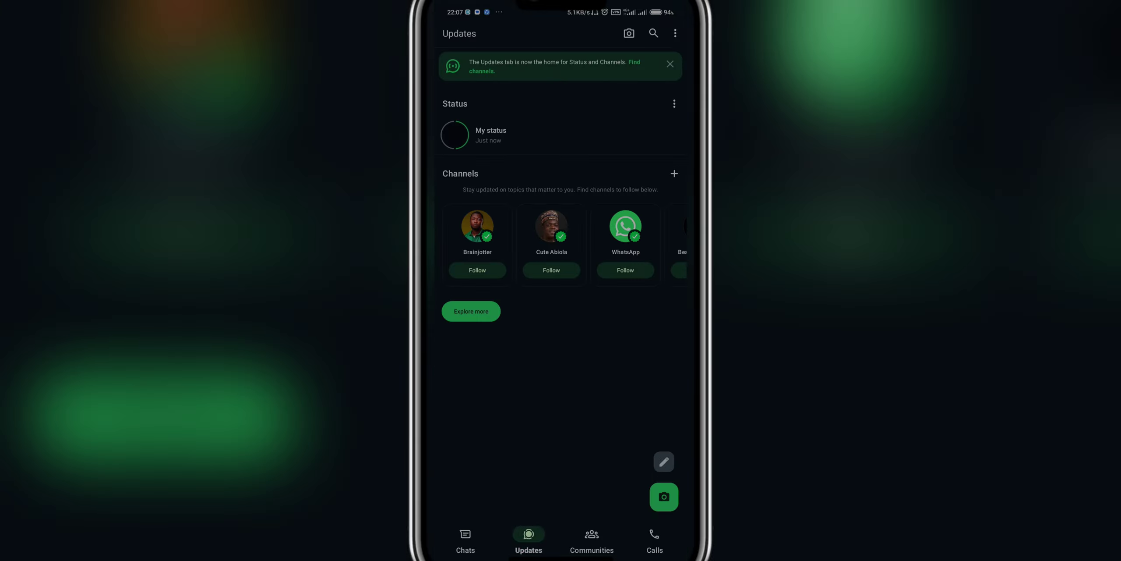
pyautogui.click(578, 142)
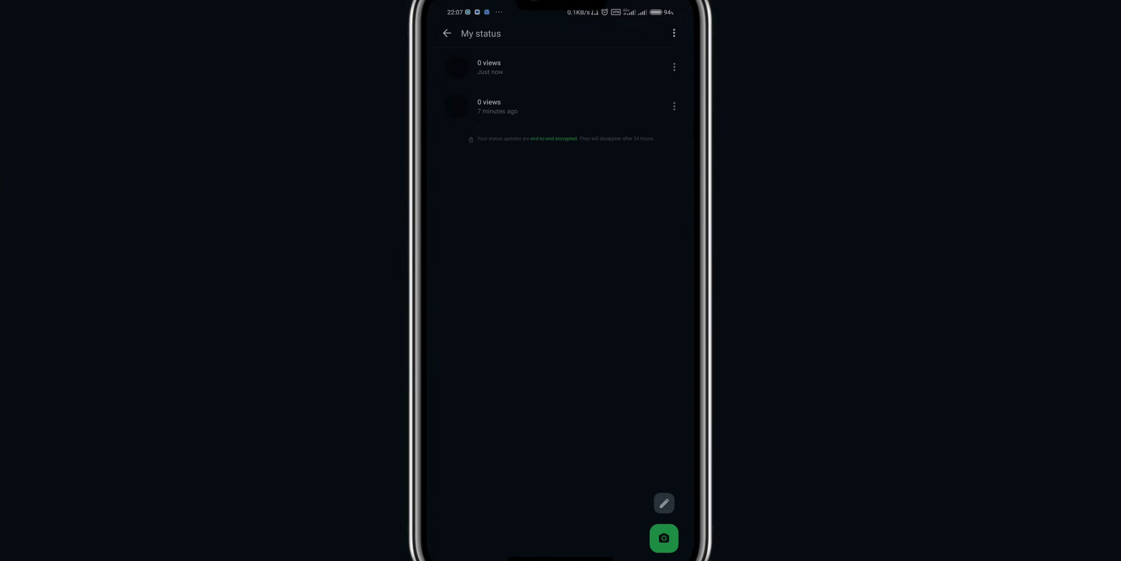
pyautogui.click(542, 65)
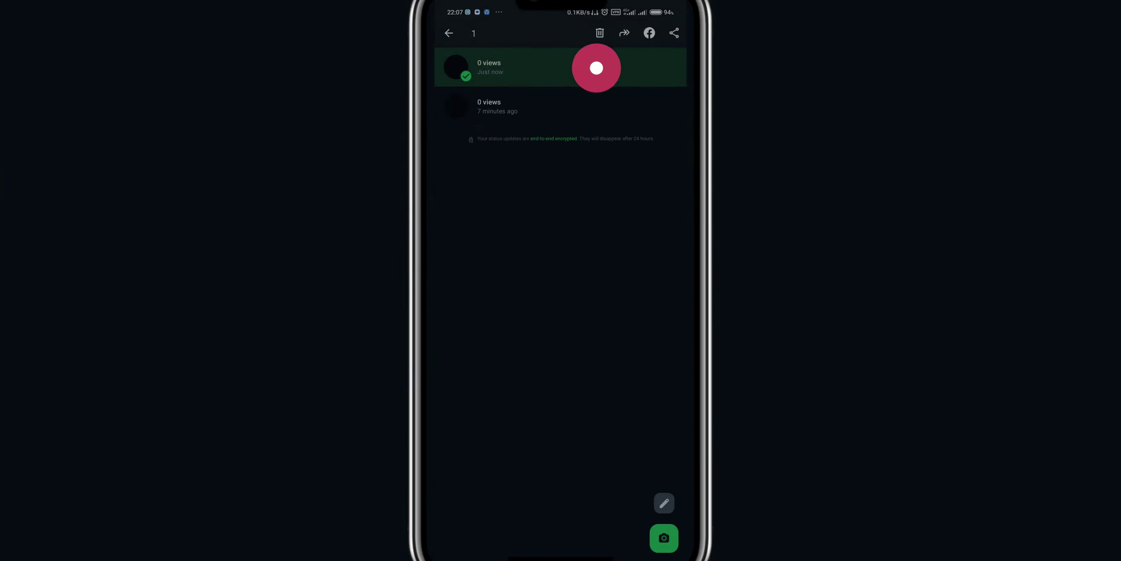
pyautogui.click(596, 67)
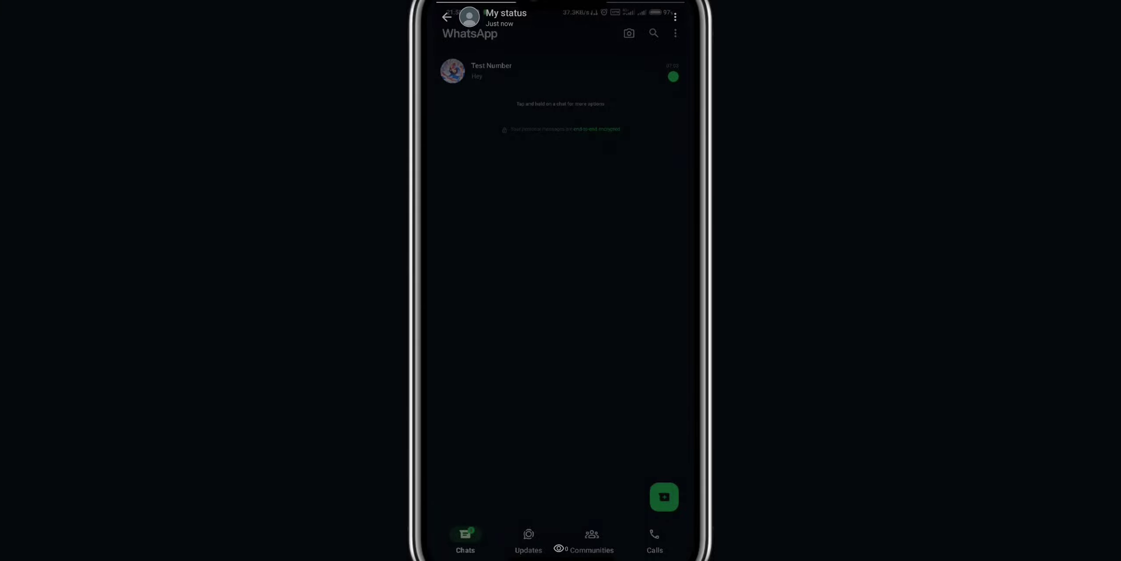
pyautogui.moveTo(646, 241); pyautogui.dragTo(638, 355)
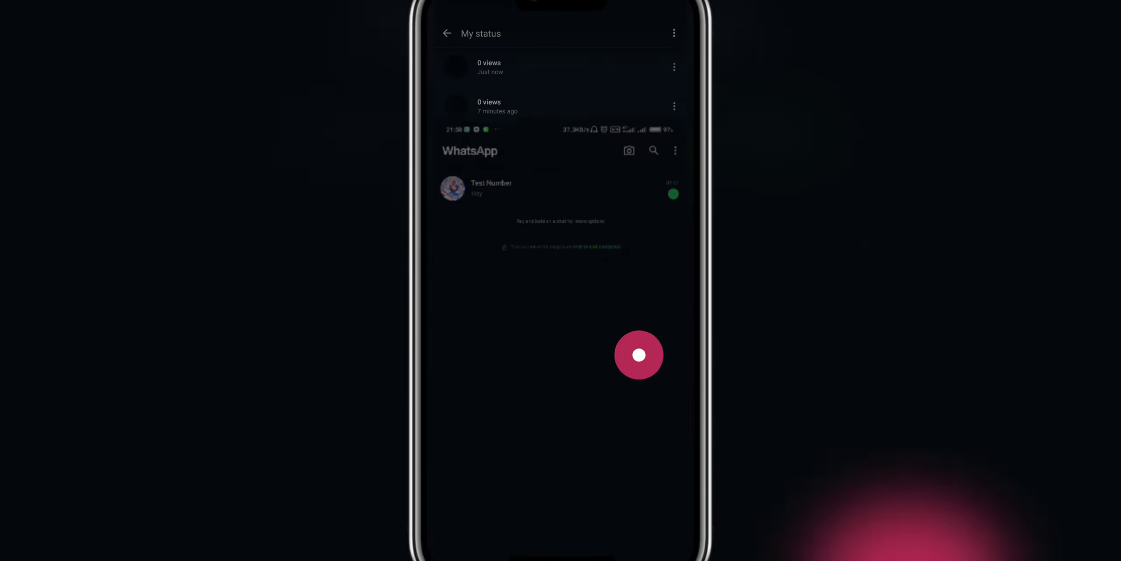
pyautogui.click(622, 290)
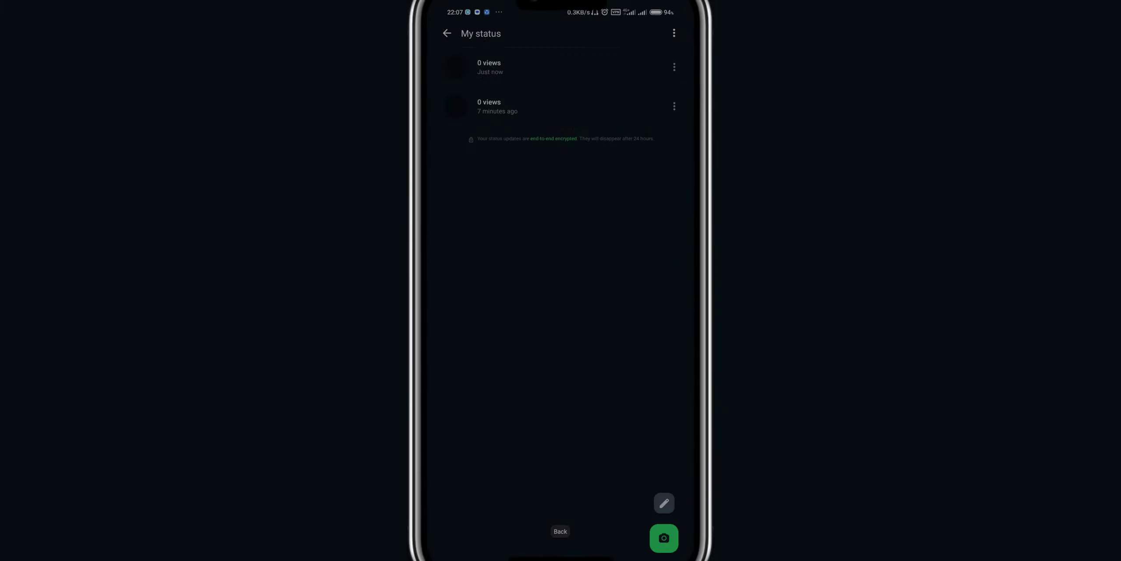
# Step: Return to Chats, open Test Number and bring up the attachment options
pyautogui.click(464, 538)
pyautogui.moveTo(623, 297); pyautogui.dragTo(621, 369)
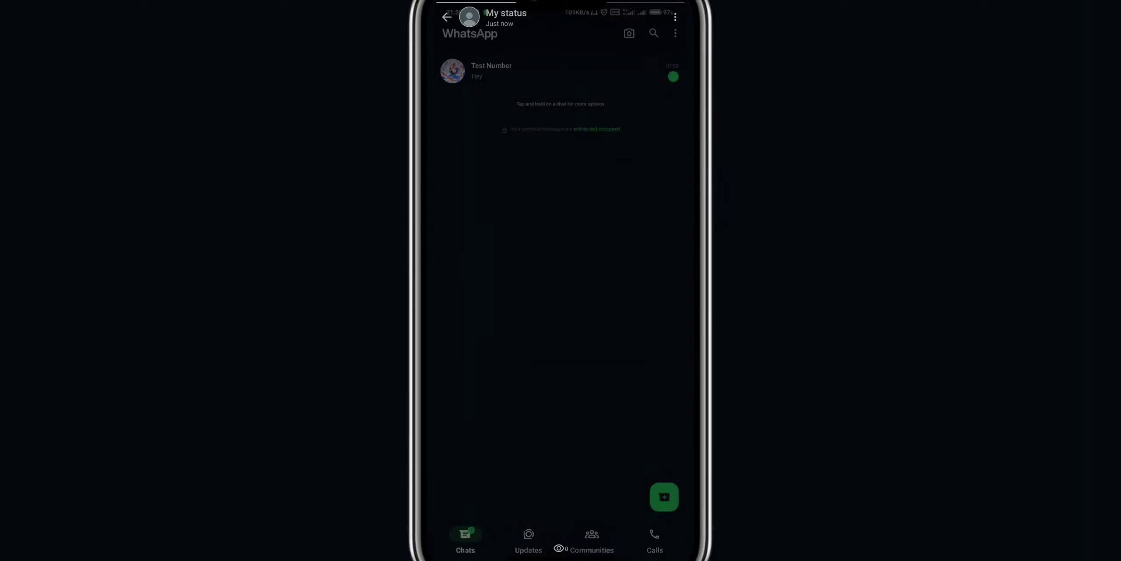
pyautogui.click(490, 70)
pyautogui.click(624, 421)
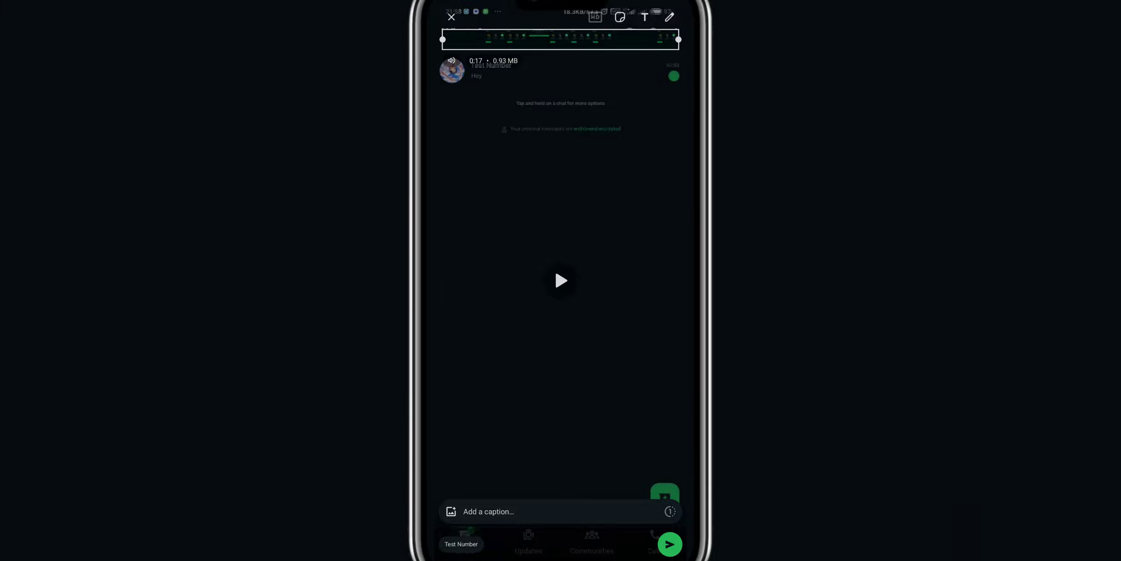
# Step: Attempt HD on the 0.93 MB video and acknowledge the 'Cannot set to HD' notice
pyautogui.click(556, 100)
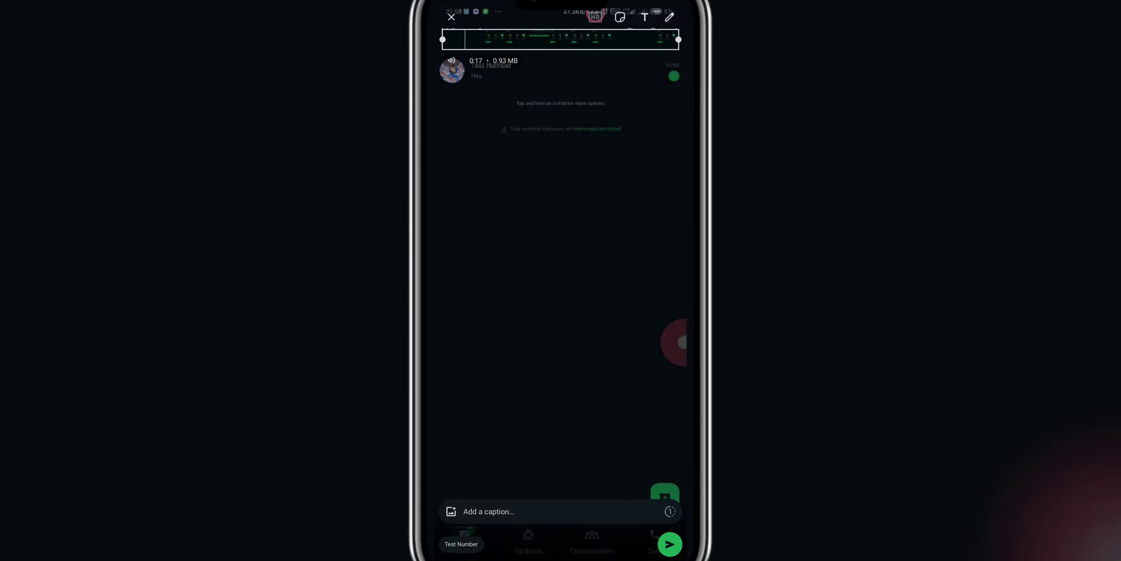
pyautogui.click(594, 15)
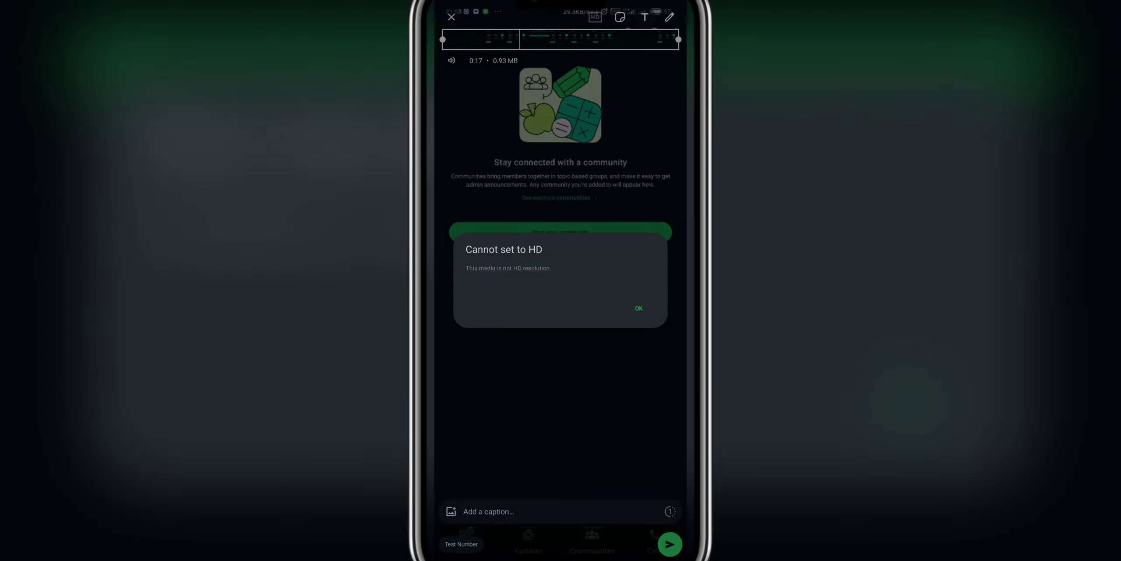
pyautogui.click(639, 308)
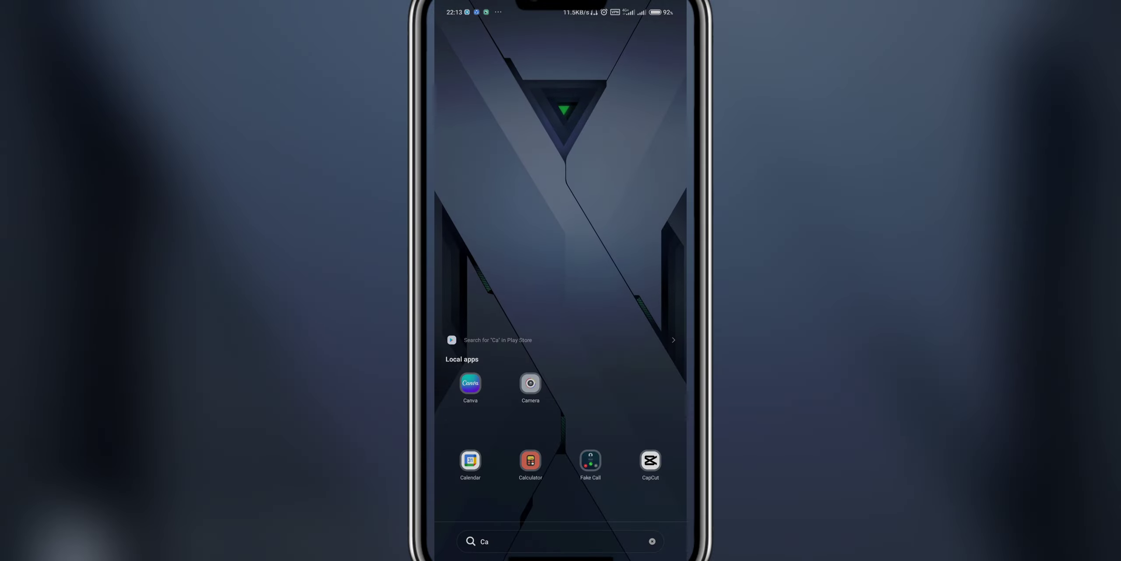
# Step: Launch CapCut and add the WhatsApp screen recording to a new project in HD
pyautogui.click(652, 467)
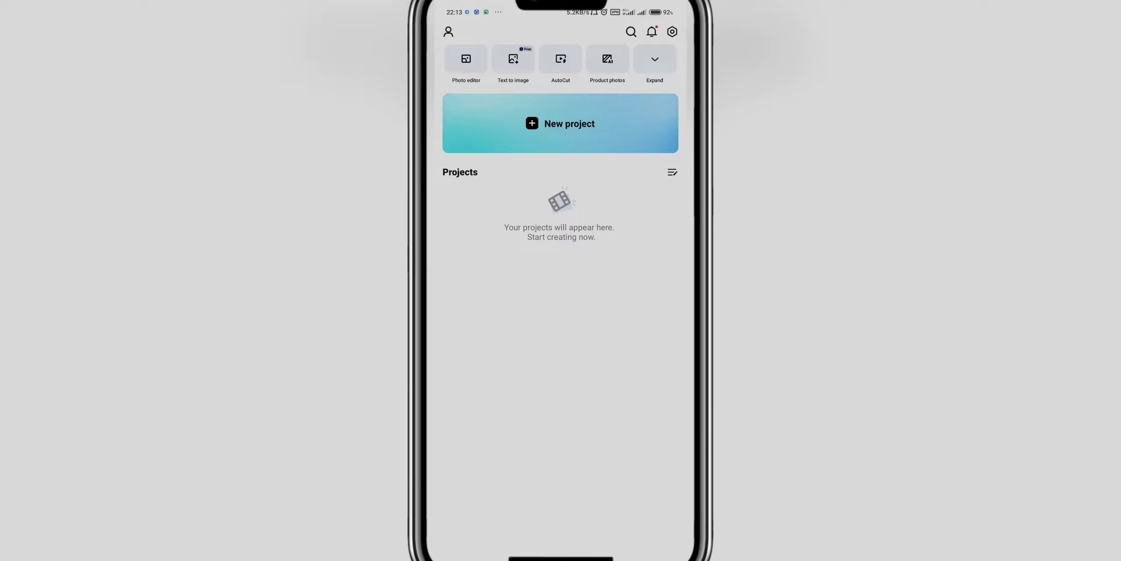
pyautogui.click(562, 123)
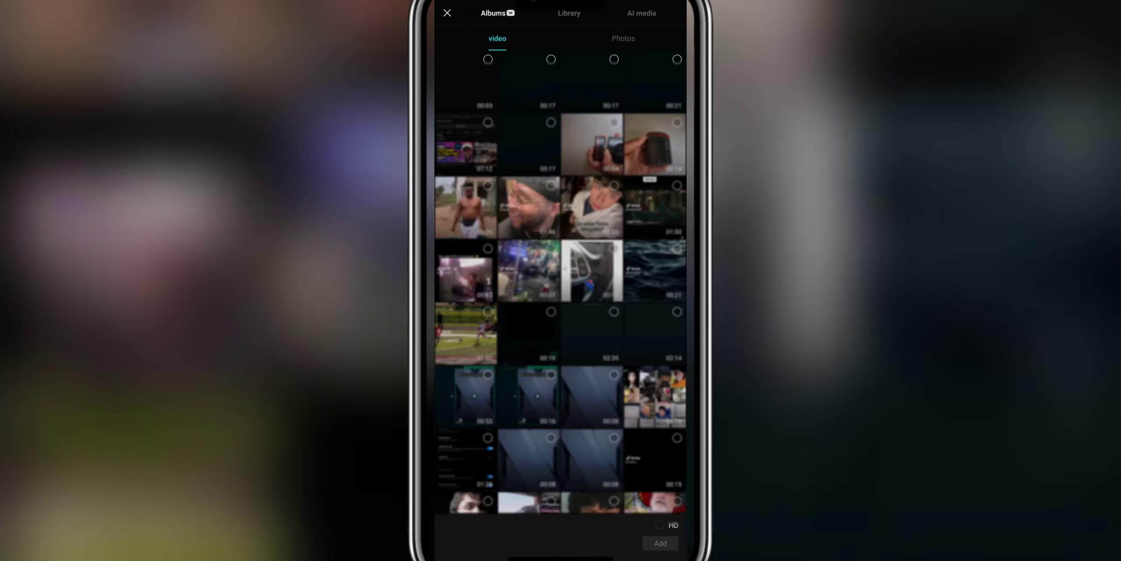
pyautogui.click(469, 62)
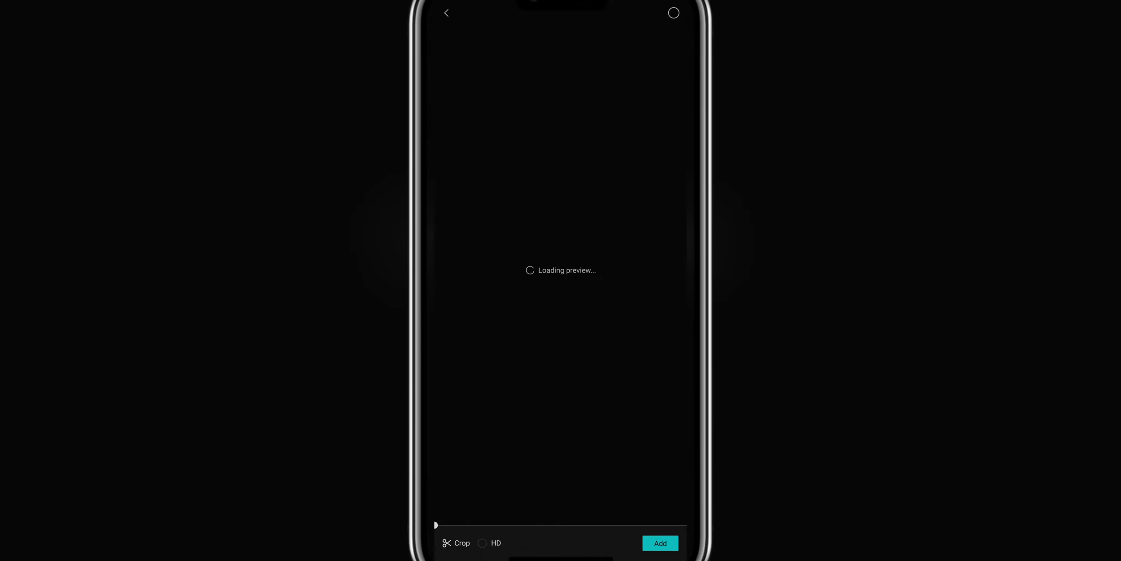
pyautogui.click(483, 543)
pyautogui.click(661, 543)
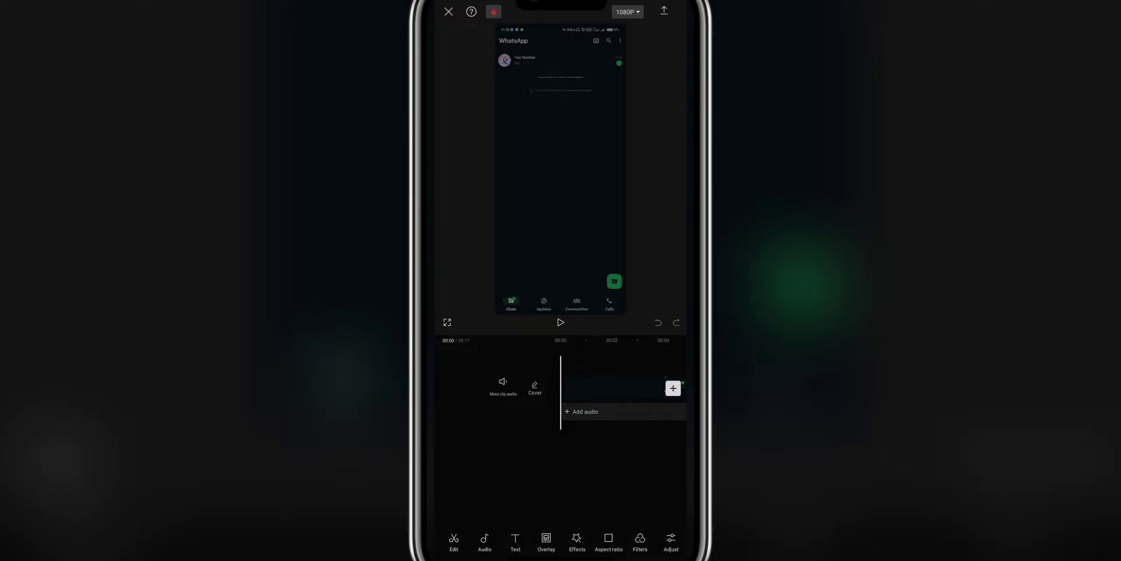
# Step: Raise the export resolution from 1080P to 2K/4K and export the clip
pyautogui.click(627, 12)
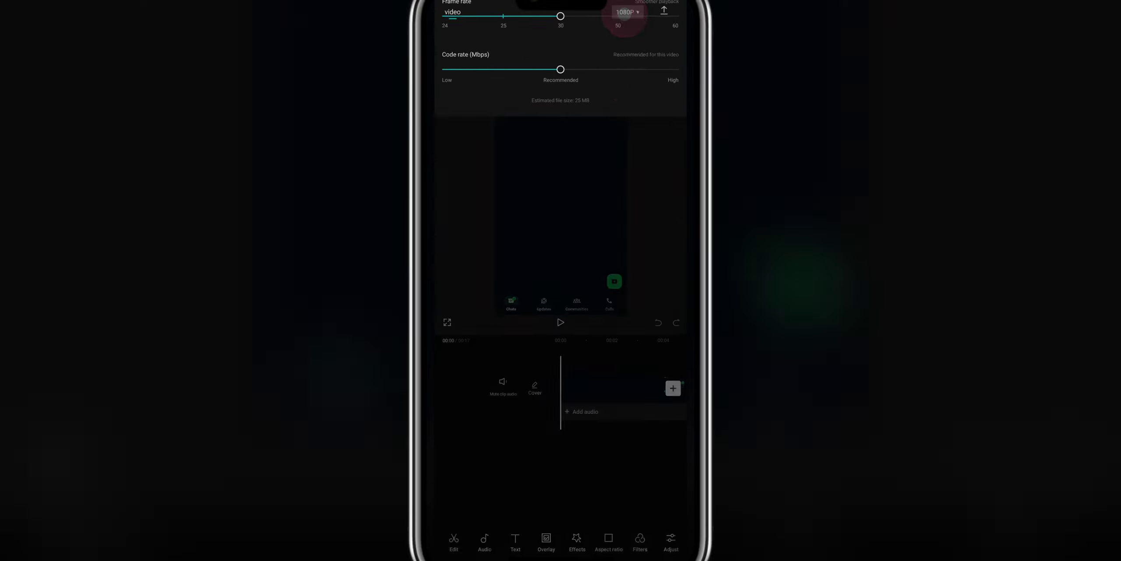
pyautogui.moveTo(599, 58); pyautogui.dragTo(675, 58)
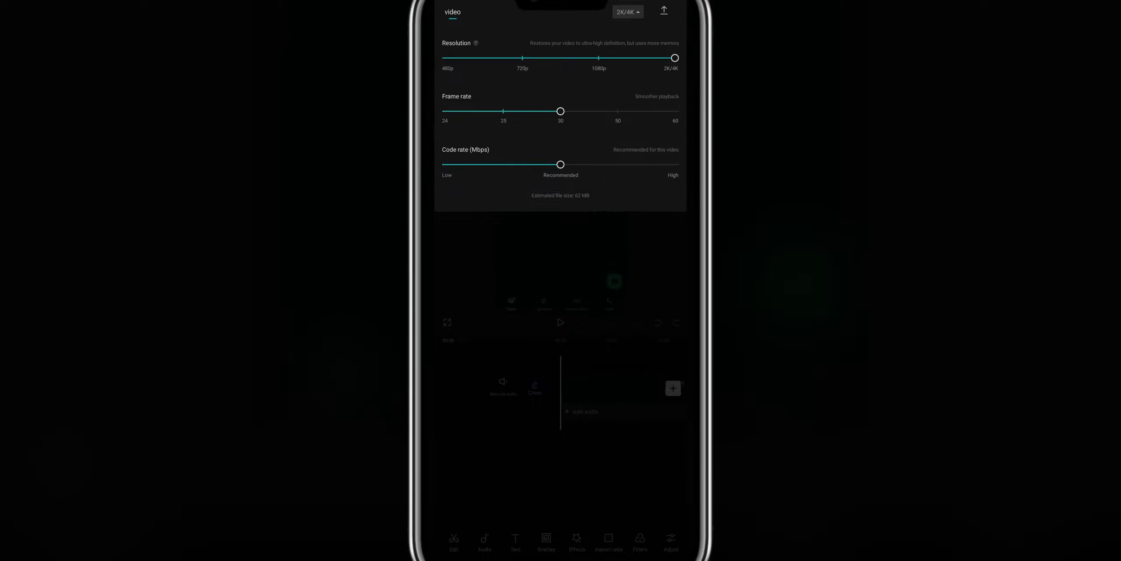
pyautogui.click(664, 11)
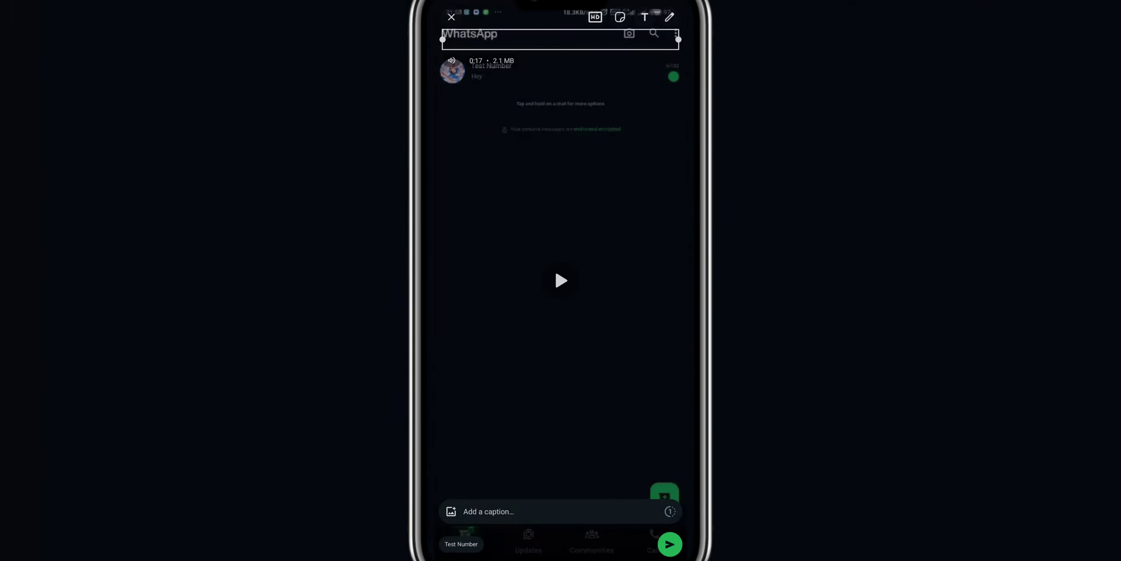
# Step: Switch the re-exported video to HD quality, raising its size to 5.3 MB
pyautogui.click(596, 16)
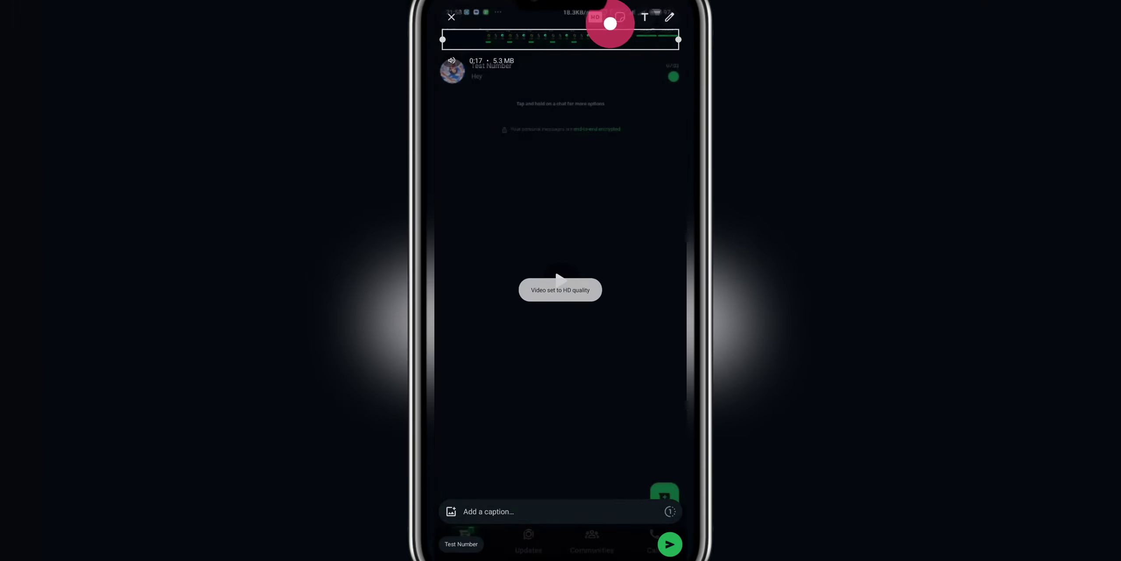